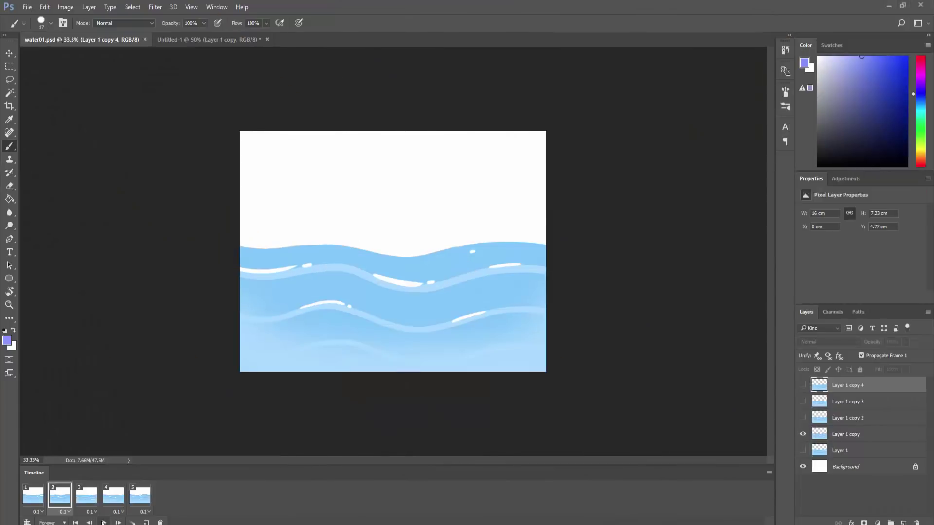
# - Set a 30 px brush in light blue and paint a wavy line across the canvas
pyautogui.click(103, 523)
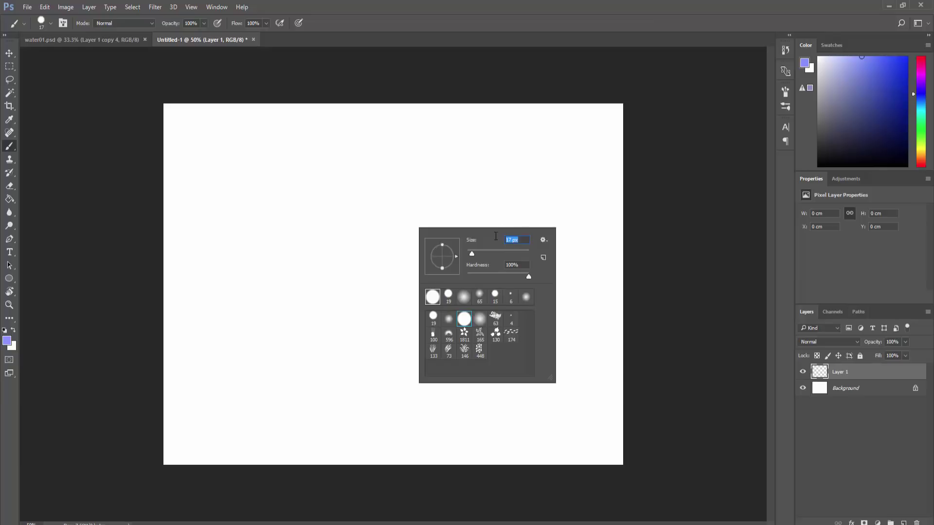
pyautogui.write('30')
pyautogui.press('Return')
pyautogui.click(863, 55)
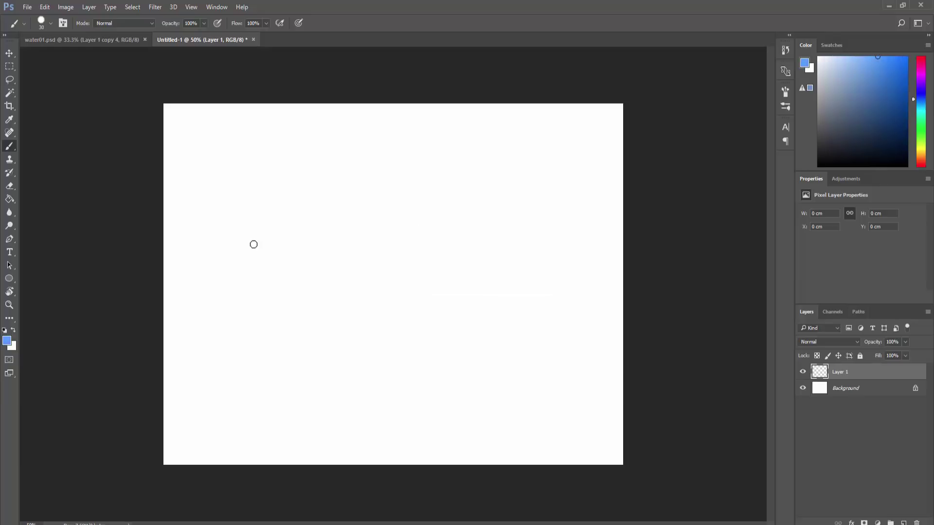
pyautogui.moveTo(146, 268)
pyautogui.mouseDown()
pyautogui.moveTo(269, 267)
pyautogui.moveTo(402, 293)
pyautogui.moveTo(704, 250)
pyautogui.mouseUp()
# - Fill the area below the wave with blue using the Paint Bucket
pyautogui.press('g')
pyautogui.click(359, 422)
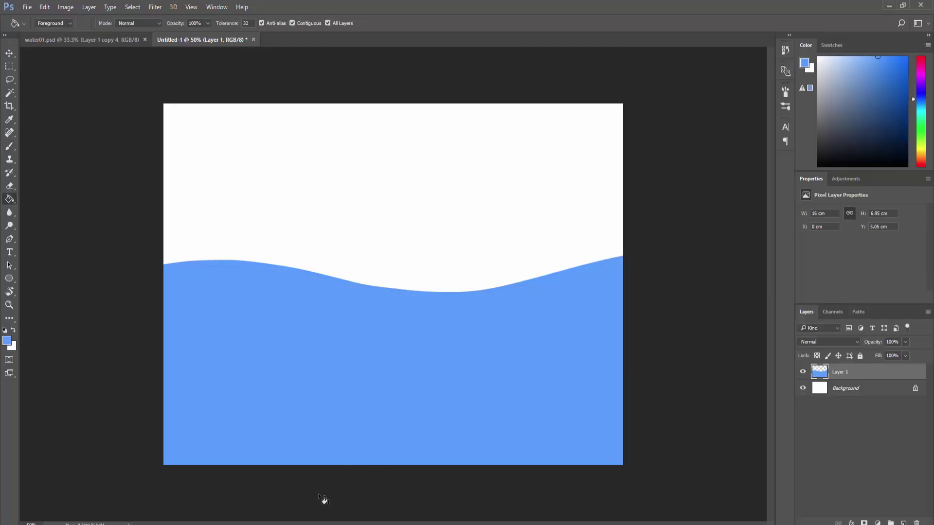
pyautogui.press('b')
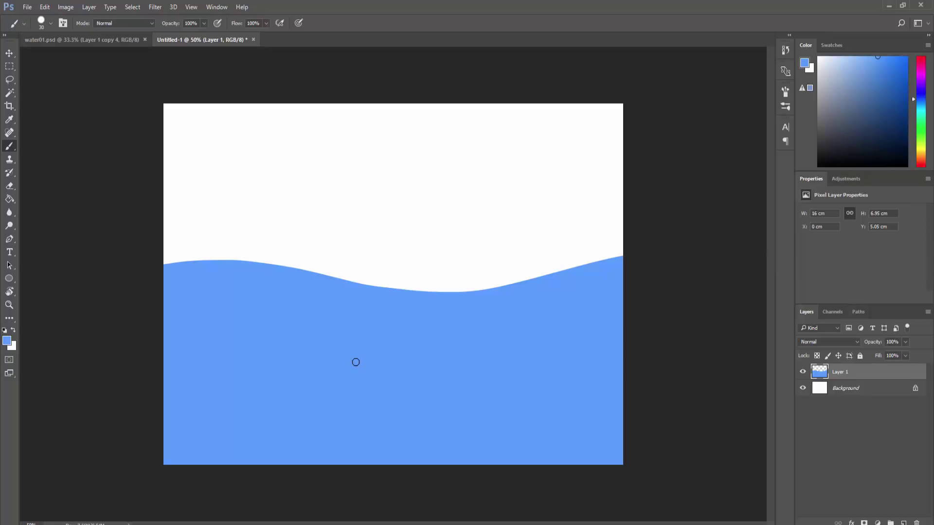
# - Show the Timeline panel from the Window menu and create a frame animation from the wave
pyautogui.click(217, 7)
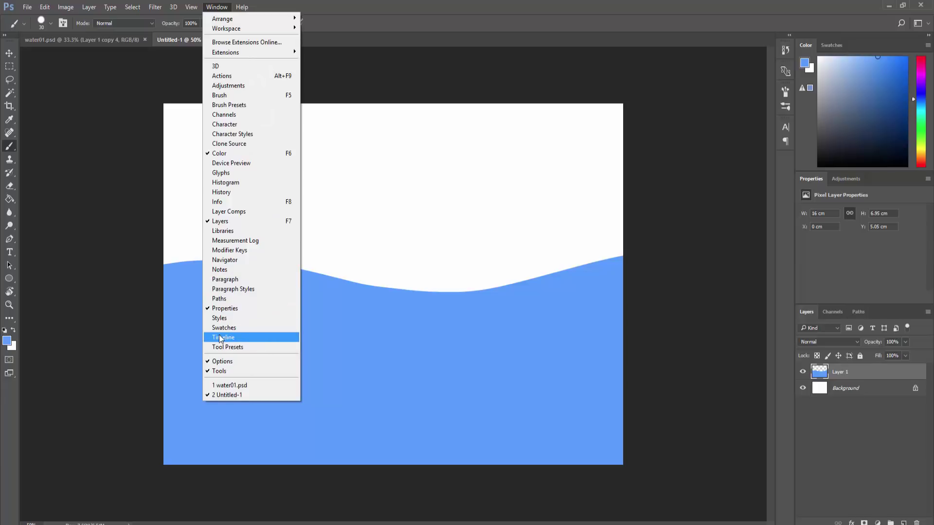
pyautogui.click(253, 339)
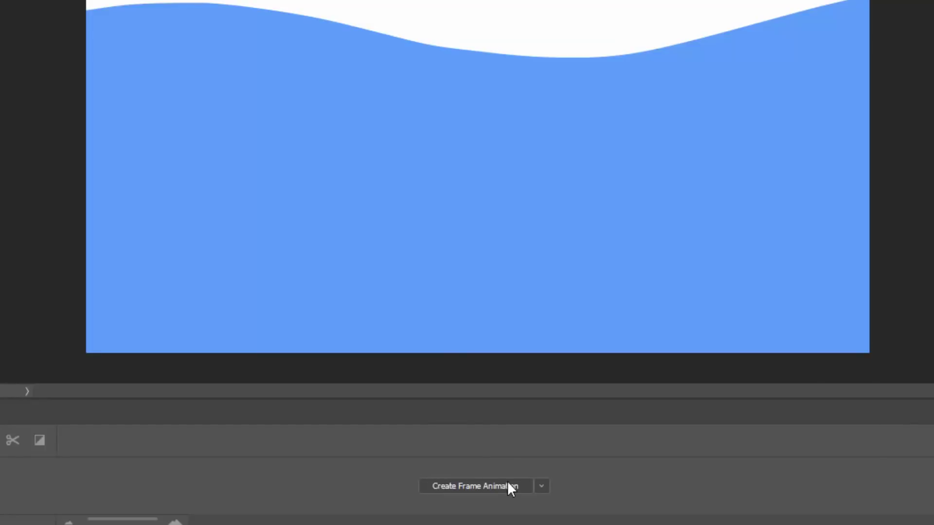
pyautogui.click(498, 484)
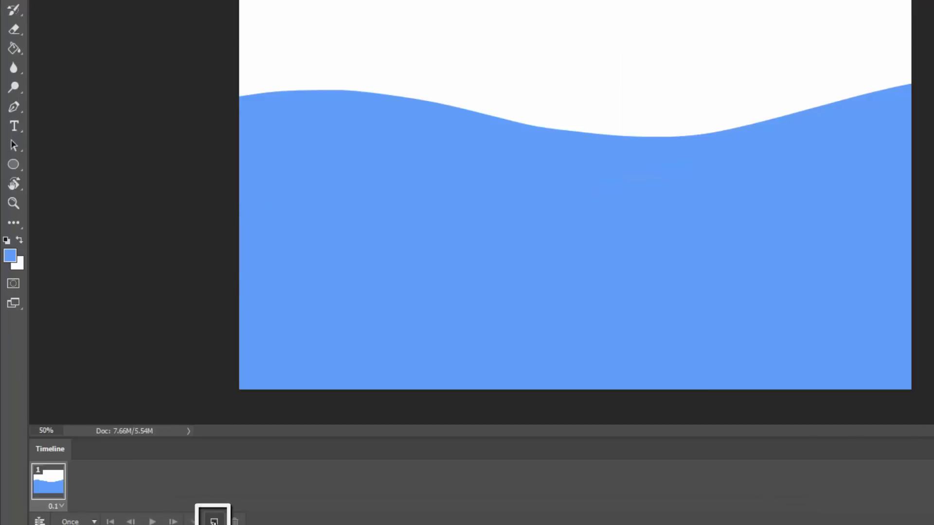
# - Duplicate the first frame as frame 2 with a 0.1-second delay and select it
pyautogui.click(214, 521)
pyautogui.click(94, 506)
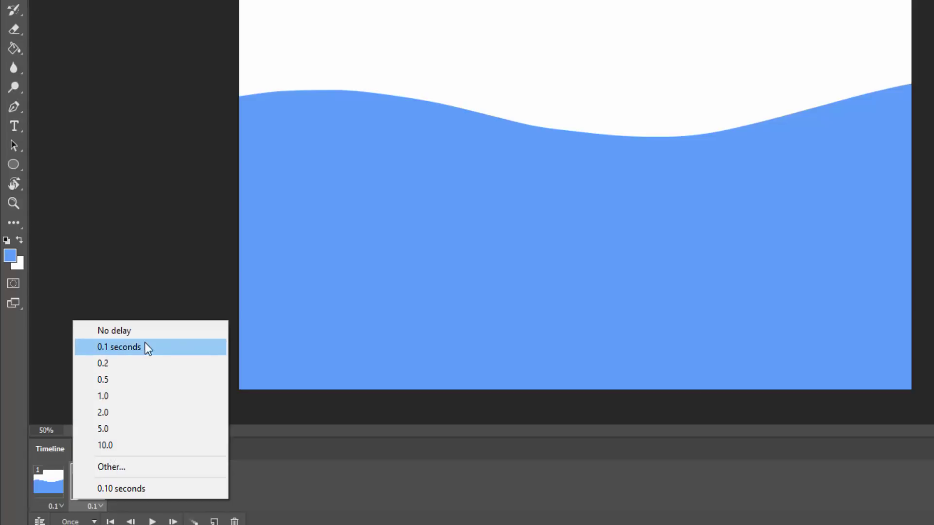
pyautogui.click(128, 347)
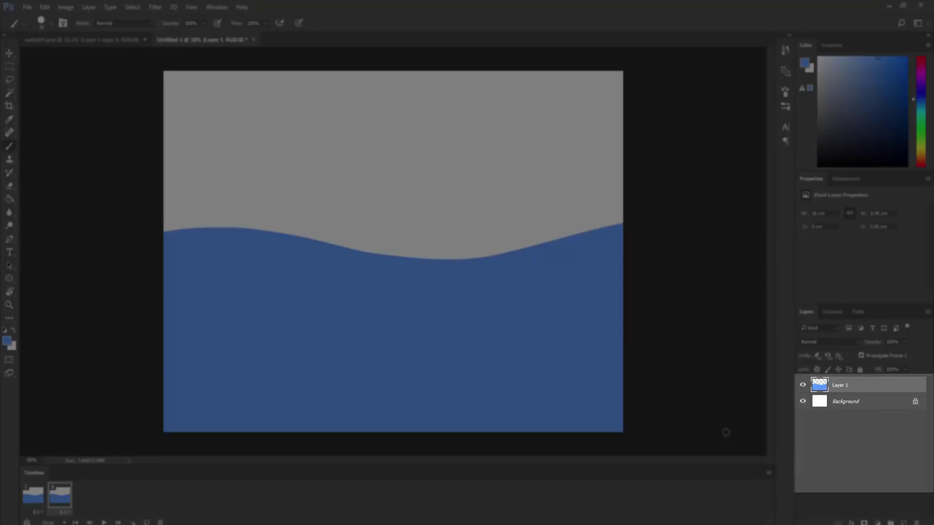
pyautogui.press('Left')
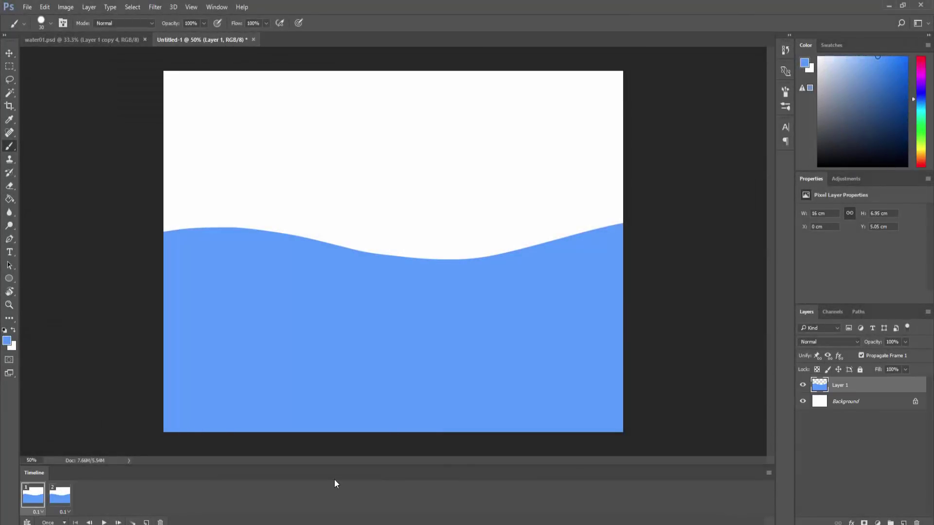
pyautogui.click(60, 496)
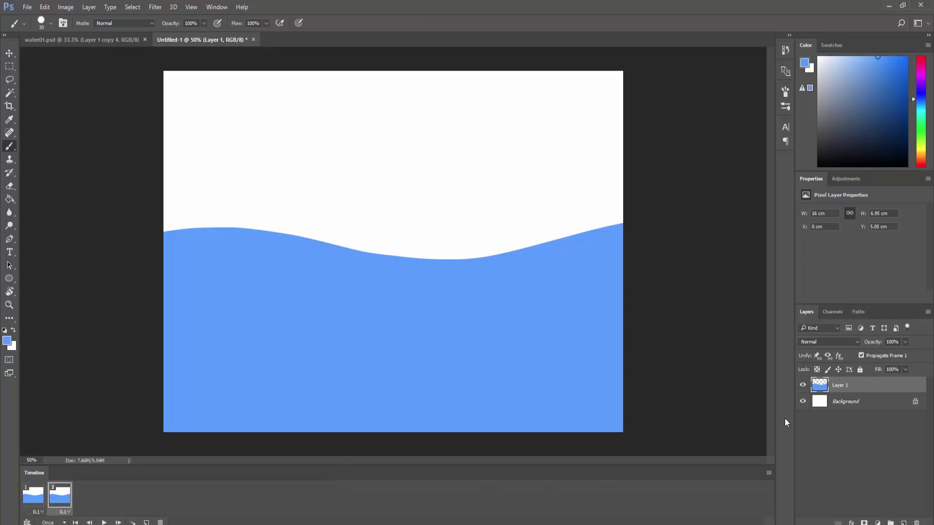
# - Hide Layer 1, then paint and fill a new wave on a new Layer 2
pyautogui.click(802, 385)
pyautogui.hotkey('ctrl', 'shift', 'n')
pyautogui.press('Return')
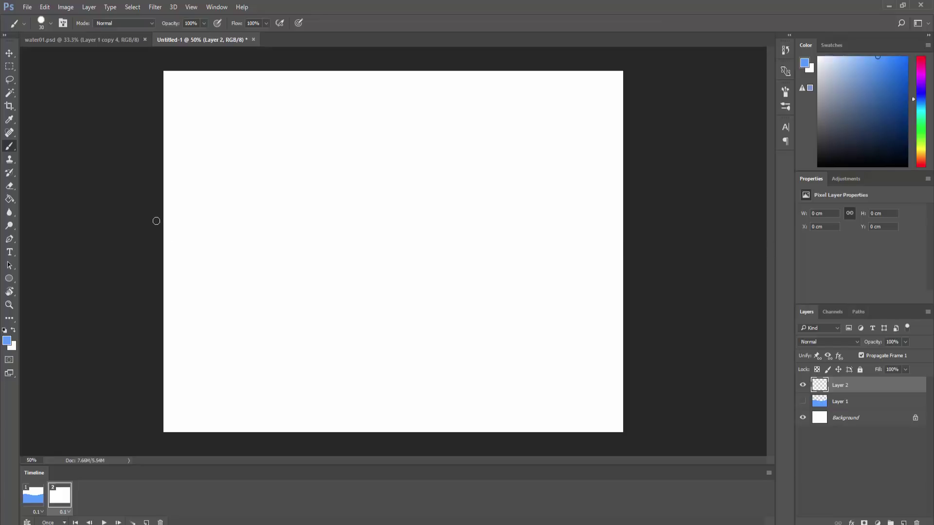
pyautogui.moveTo(155, 237); pyautogui.dragTo(219, 241)
pyautogui.hotkey('ctrl', 'z')
pyautogui.moveTo(156, 248)
pyautogui.mouseDown()
pyautogui.moveTo(350, 240)
pyautogui.moveTo(462, 261)
pyautogui.moveTo(628, 222)
pyautogui.mouseUp()
pyautogui.press('g')
pyautogui.click(476, 323)
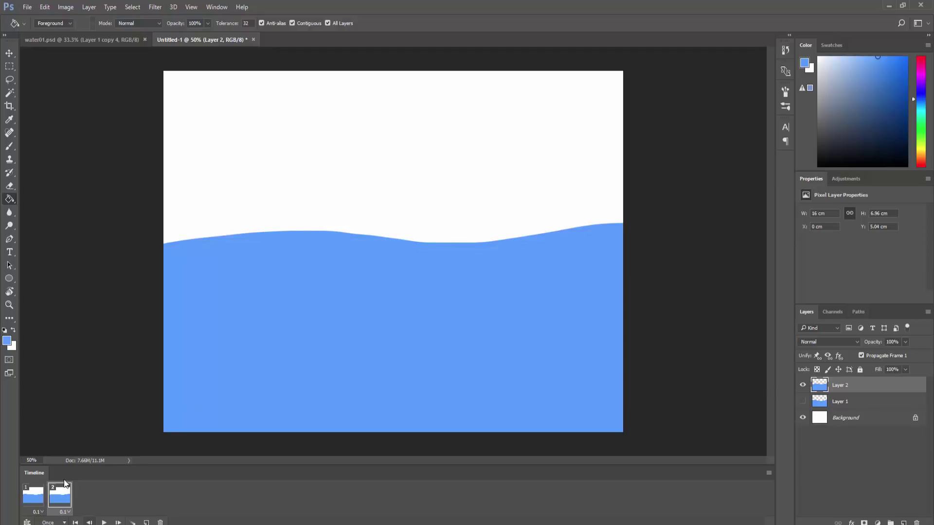
# - Set the animation to loop Forever and play the two-frame wave
pyautogui.click(58, 523)
pyautogui.click(51, 501)
pyautogui.click(104, 522)
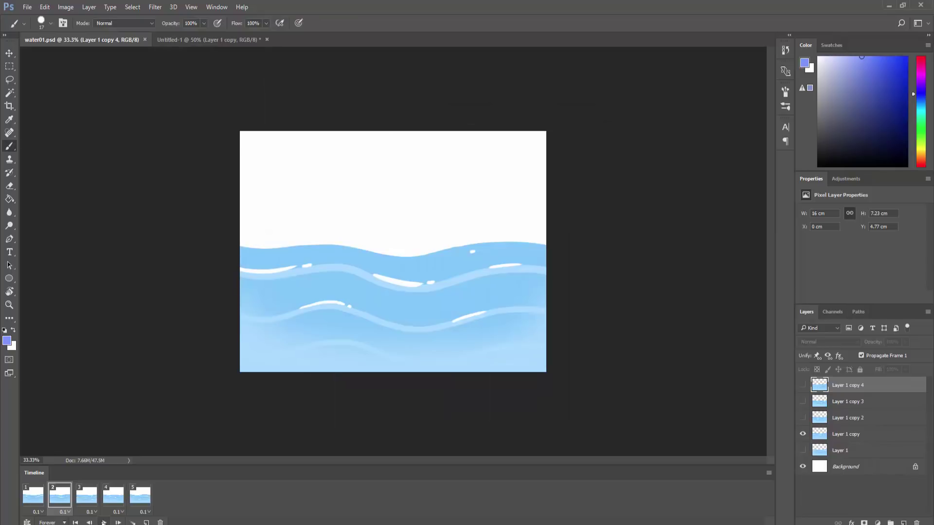
# - Play the five-frame water01 wave animation twice
pyautogui.click(104, 523)
pyautogui.click(103, 522)
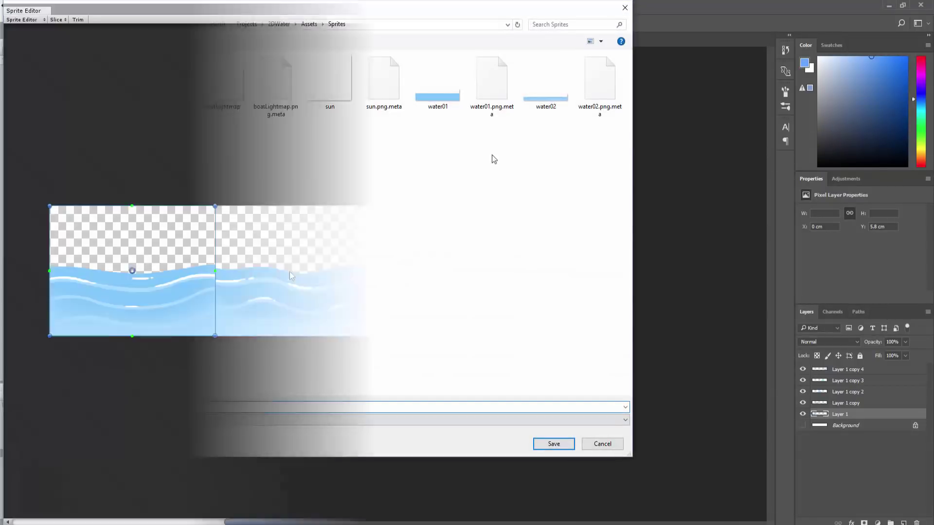
# - Step through the five water sprite slices to the last and back to the first
pyautogui.click(454, 268)
pyautogui.click(629, 266)
pyautogui.click(720, 270)
pyautogui.click(661, 269)
pyautogui.click(437, 274)
pyautogui.click(331, 273)
pyautogui.click(192, 260)
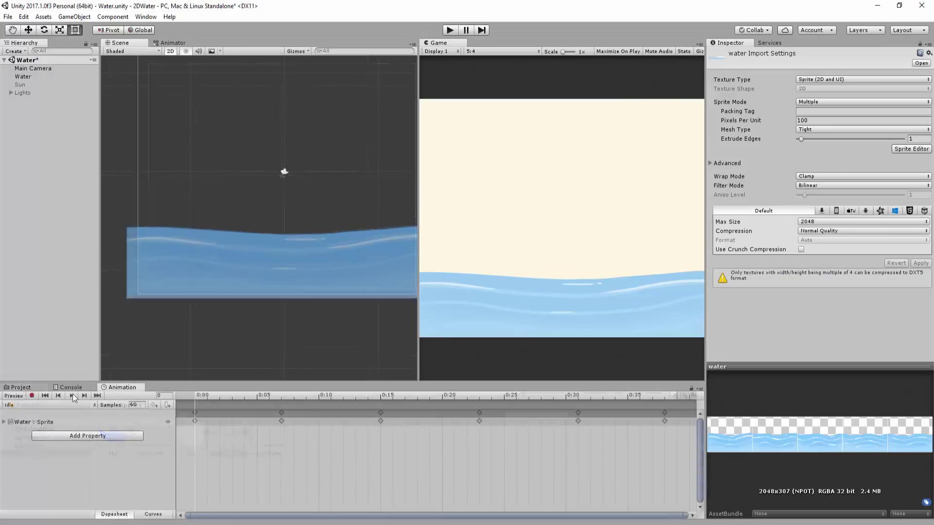
# - Preview the water animation in a widened, centred Scene view, then show the Sprites folder
pyautogui.click(72, 396)
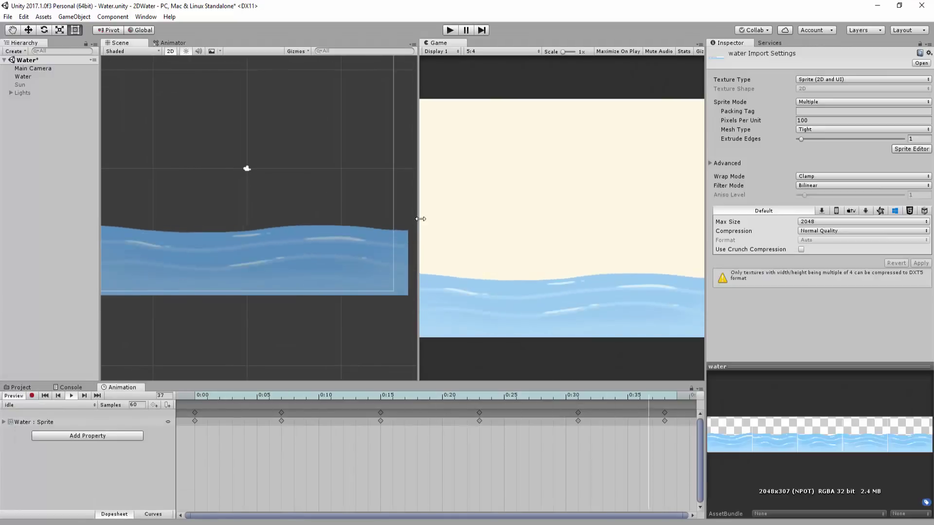
pyautogui.moveTo(418, 208); pyautogui.dragTo(518, 209)
pyautogui.moveTo(325, 255); pyautogui.dragTo(354, 253, button='middle')
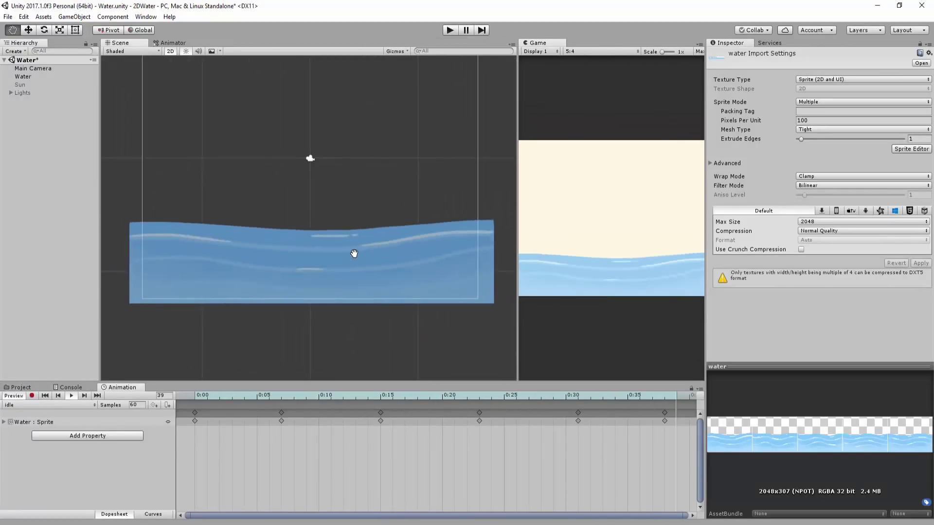
pyautogui.scroll(-1, 349, 282)
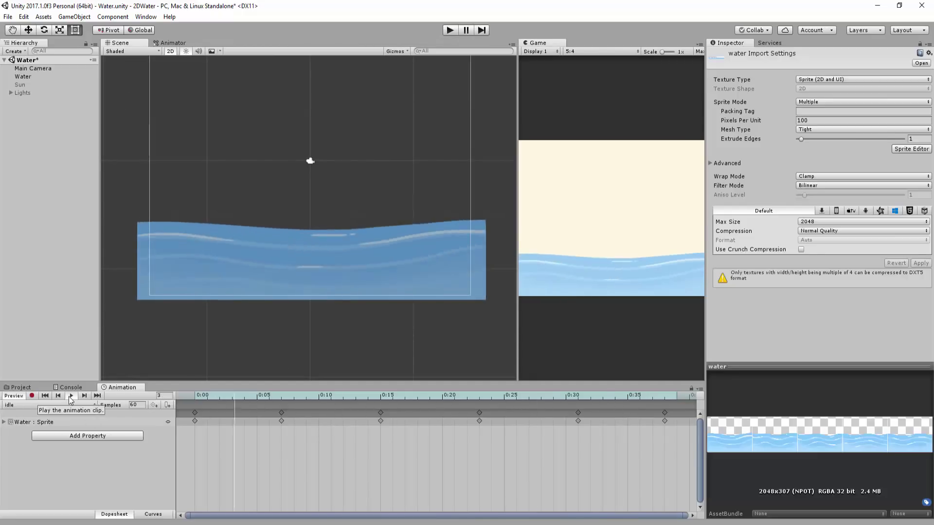
pyautogui.click(20, 387)
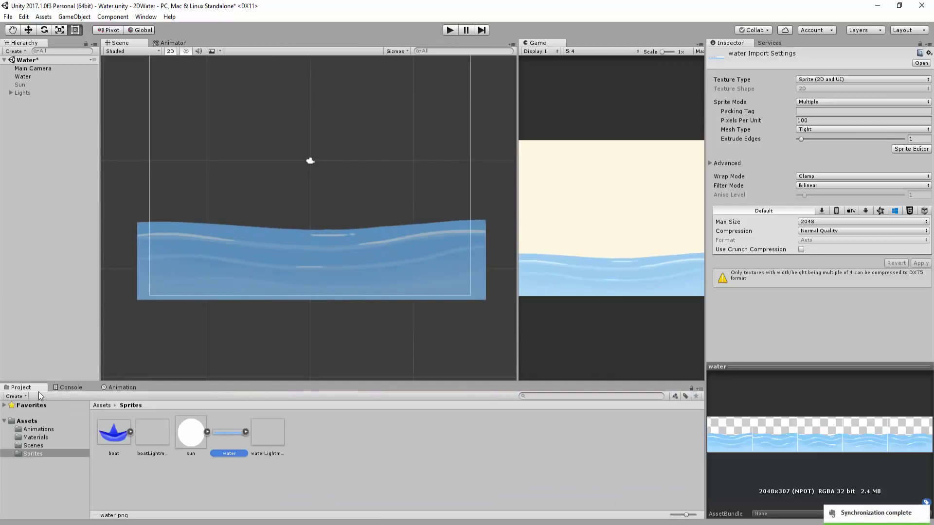
# - Select Sun and Lights, then duplicate the paper boat into five boats above the water
pyautogui.click(20, 84)
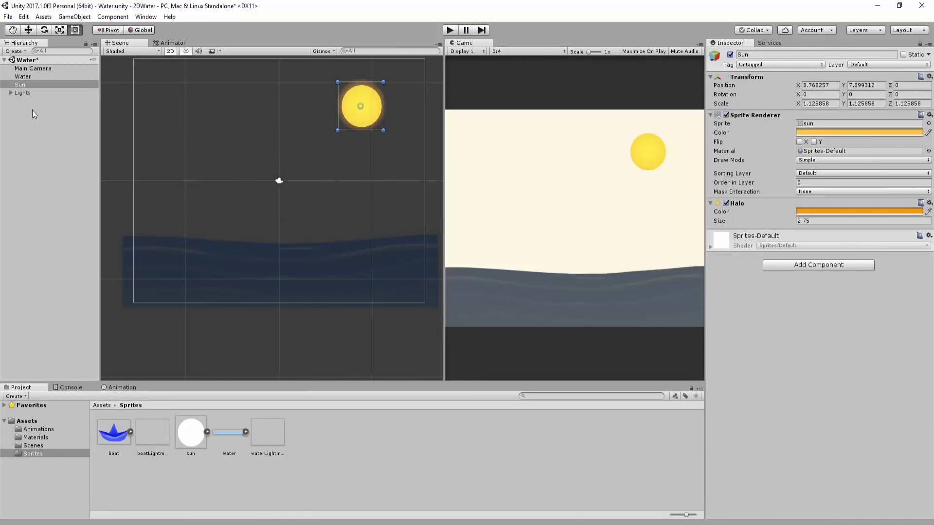
pyautogui.click(22, 93)
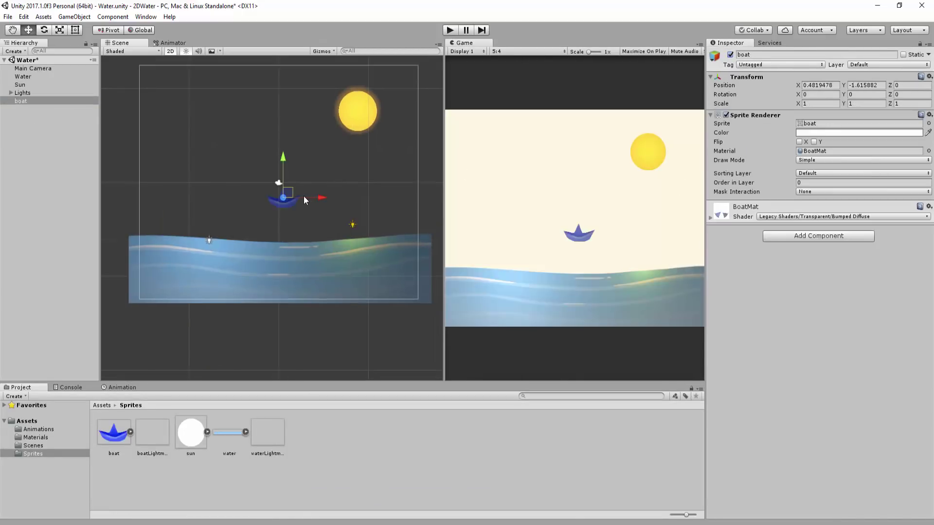
pyautogui.hotkey('ctrl', 'd')
pyautogui.moveTo(304, 184); pyautogui.dragTo(230, 176)
pyautogui.hotkey('ctrl', 'd')
pyautogui.hotkey('ctrl', 'd')
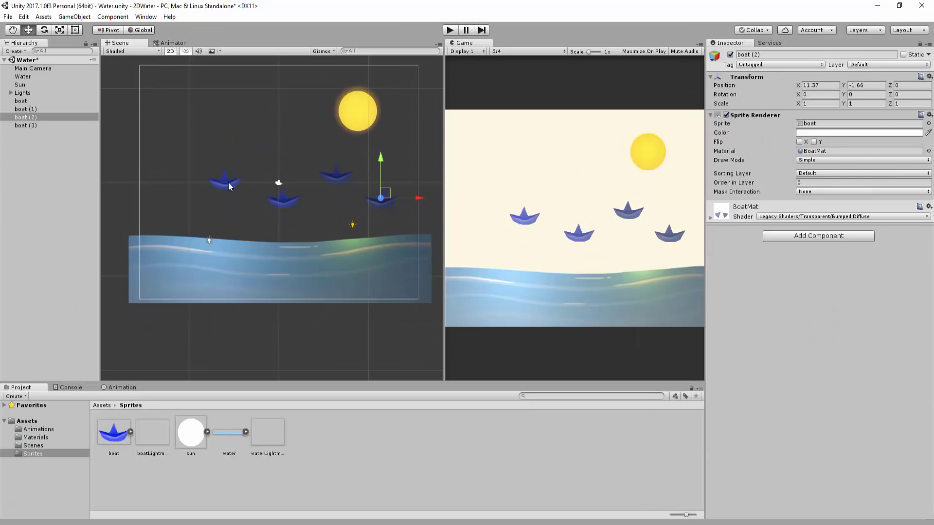
pyautogui.click(228, 184)
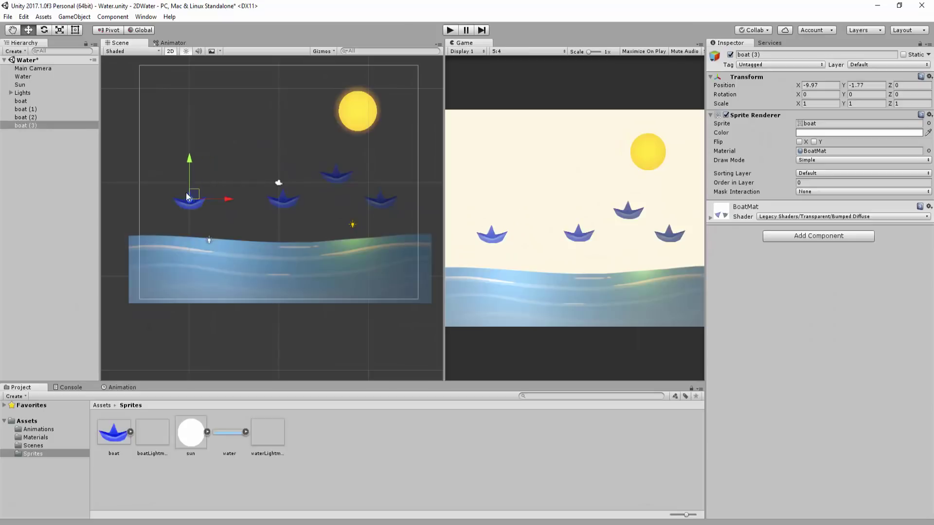
pyautogui.hotkey('ctrl', 'd')
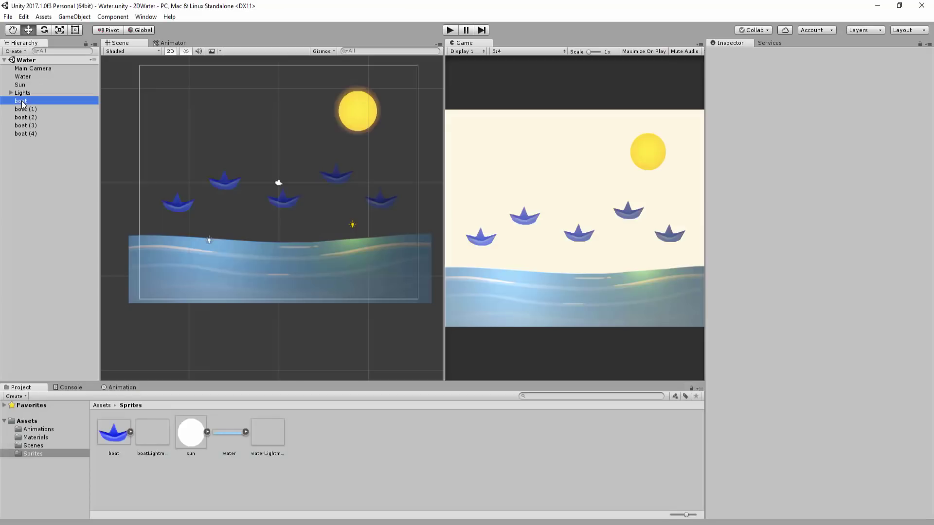
# - Select boat through boat (4), add Rigidbody 2D, and set Gravity Scale to 4
pyautogui.keyDown('shift'); pyautogui.click(25, 134); pyautogui.keyUp('shift')
pyautogui.click(788, 235)
pyautogui.press('Return')
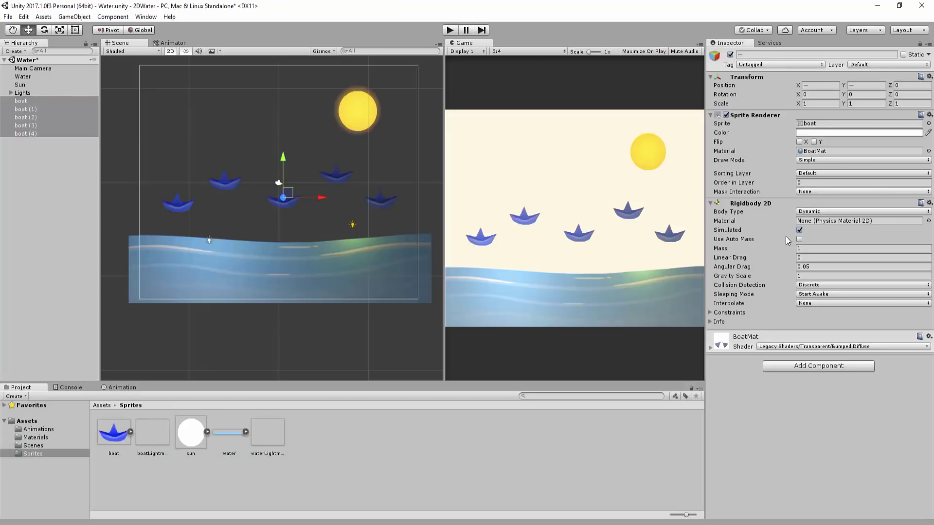
pyautogui.click(813, 277)
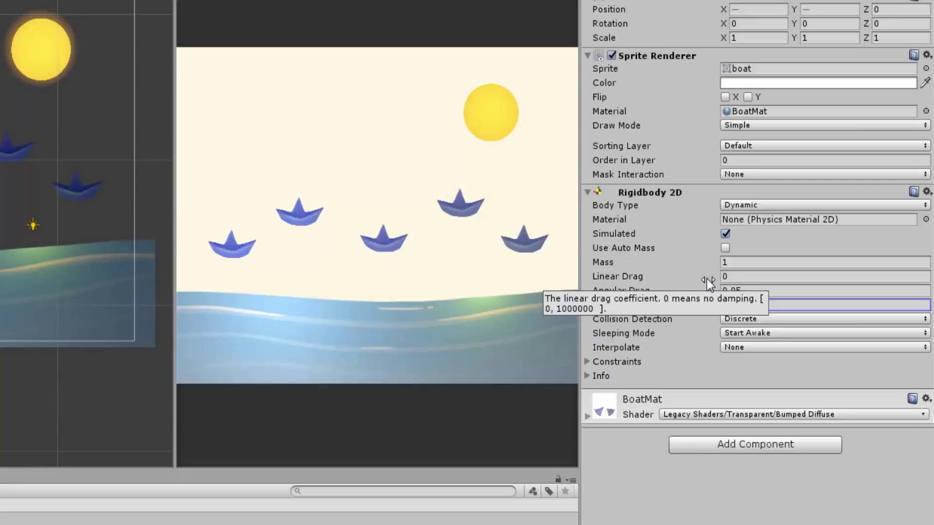
pyautogui.write('4')
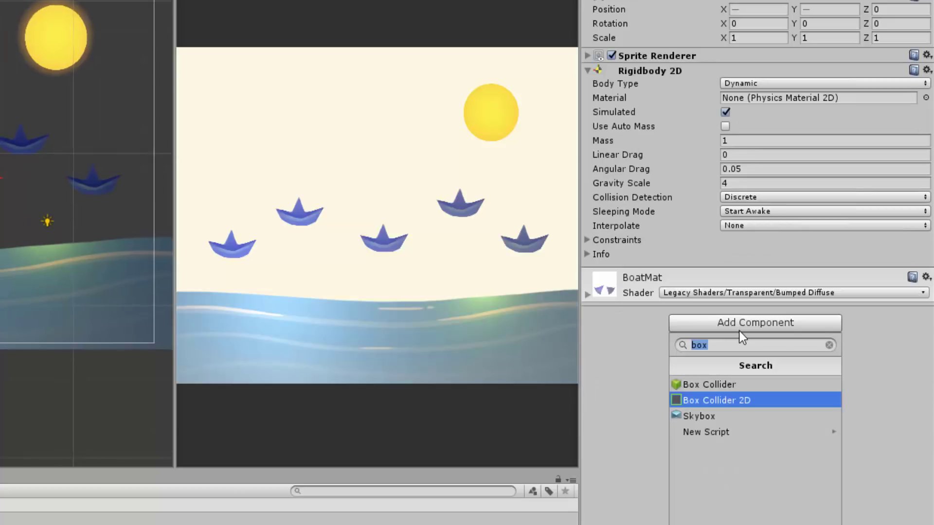
# - Fit a 2.65 x 1.66 Box Collider 2D to the boats and search 'box' for Water
pyautogui.press('Return')
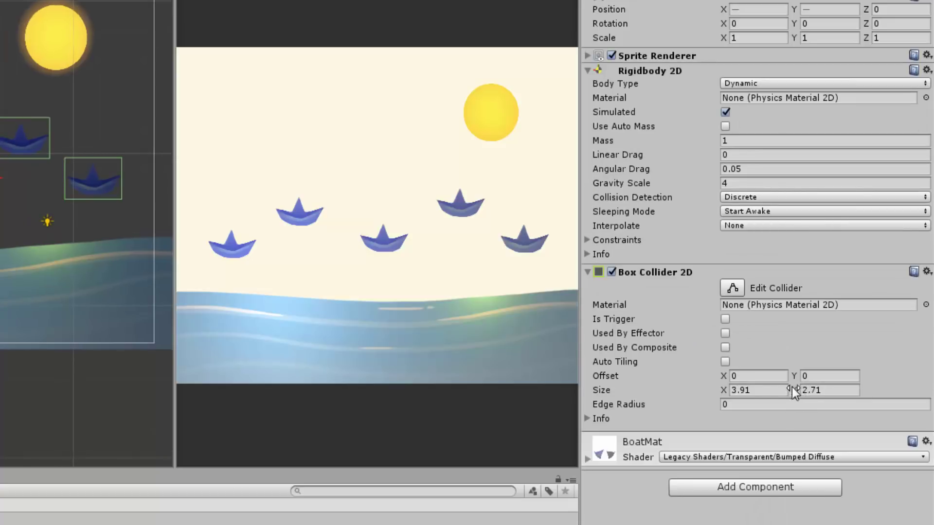
pyautogui.moveTo(789, 385); pyautogui.dragTo(697, 384)
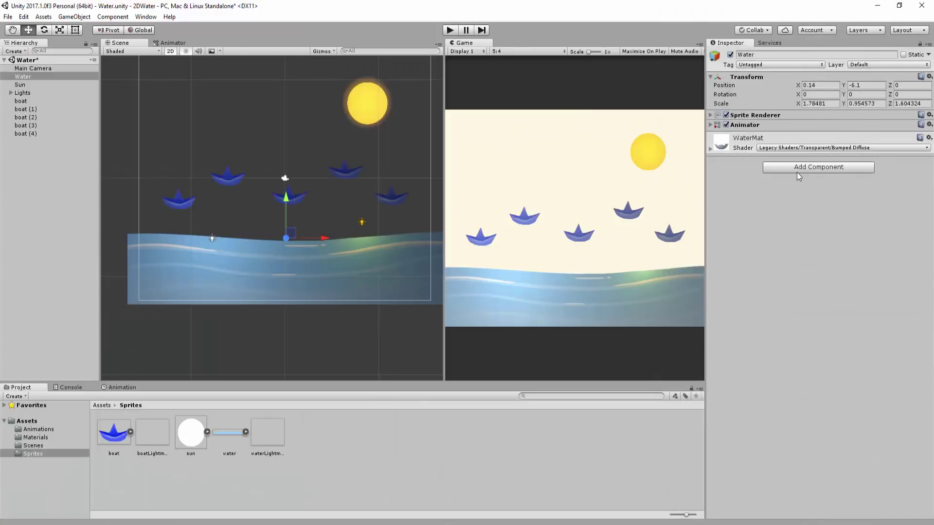
pyautogui.click(792, 167)
pyautogui.write('box')
pyautogui.press('Down')
# - Add Water's Box Collider 2D as a trigger (offset Y -4.01, 18.92 x 6.24) plus a Buoyancy Effector 2D
pyautogui.press('Return')
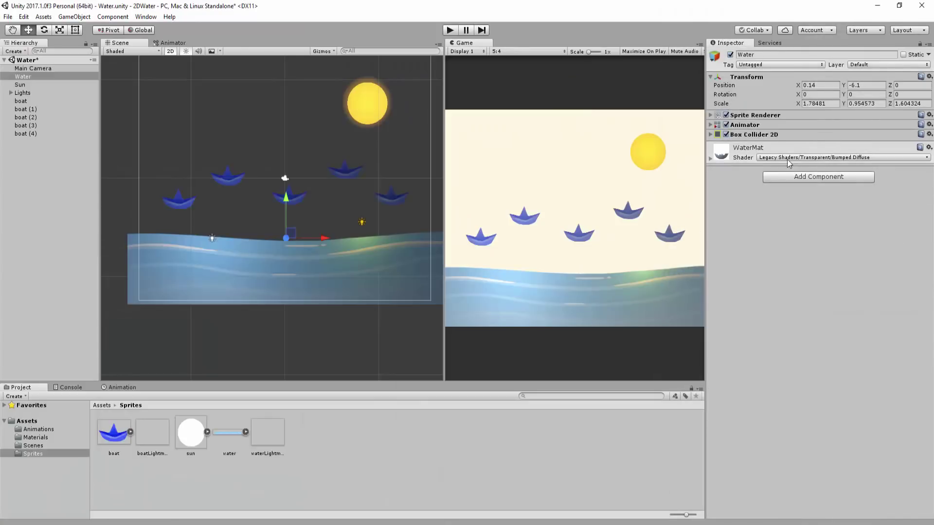
pyautogui.click(760, 137)
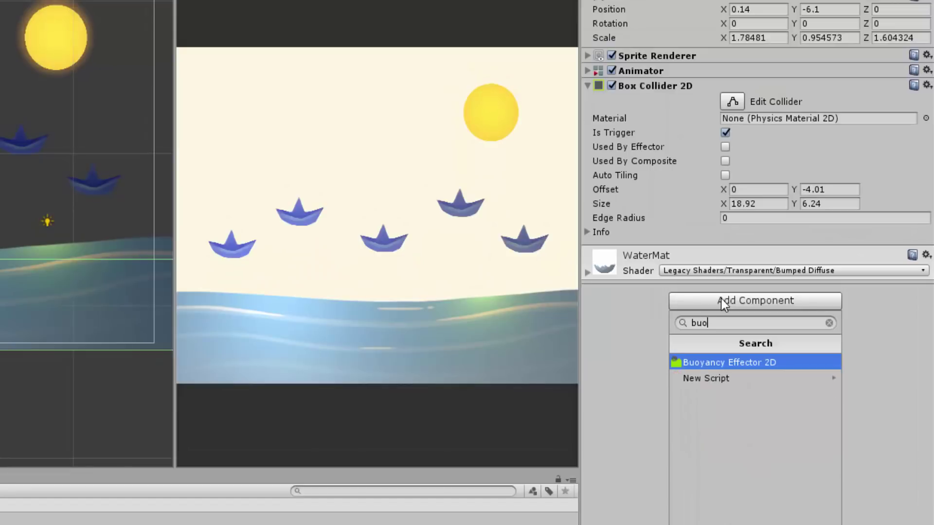
pyautogui.click(763, 363)
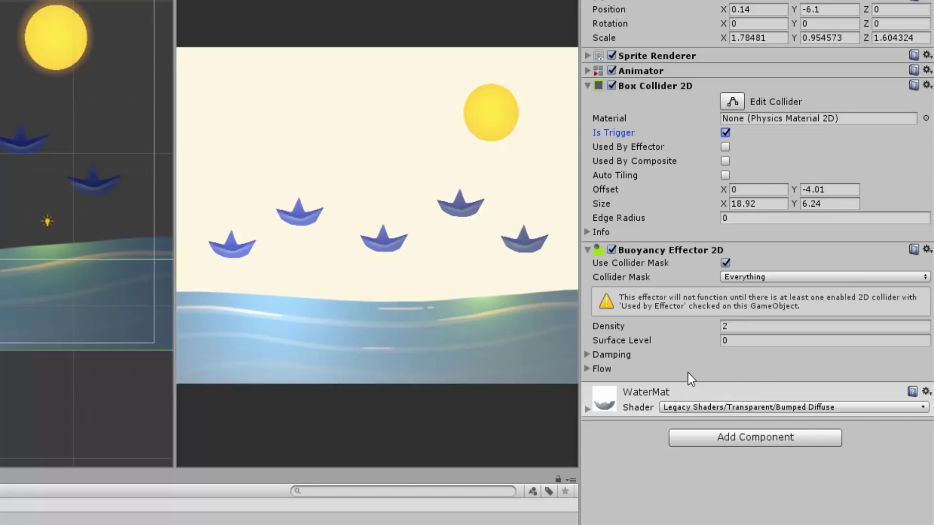
# - Enable Used By Effector on the Water's Box Collider 2D and enter Play mode
pyautogui.click(725, 147)
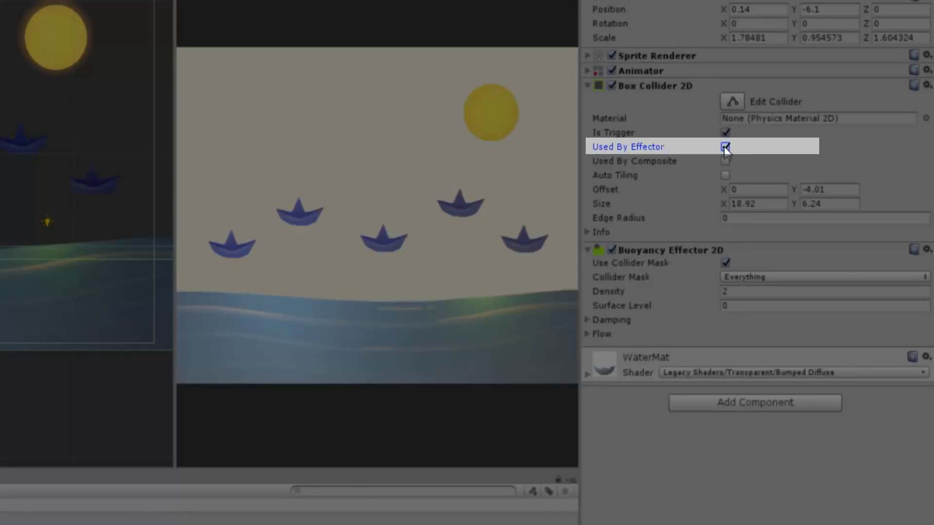
pyautogui.click(448, 30)
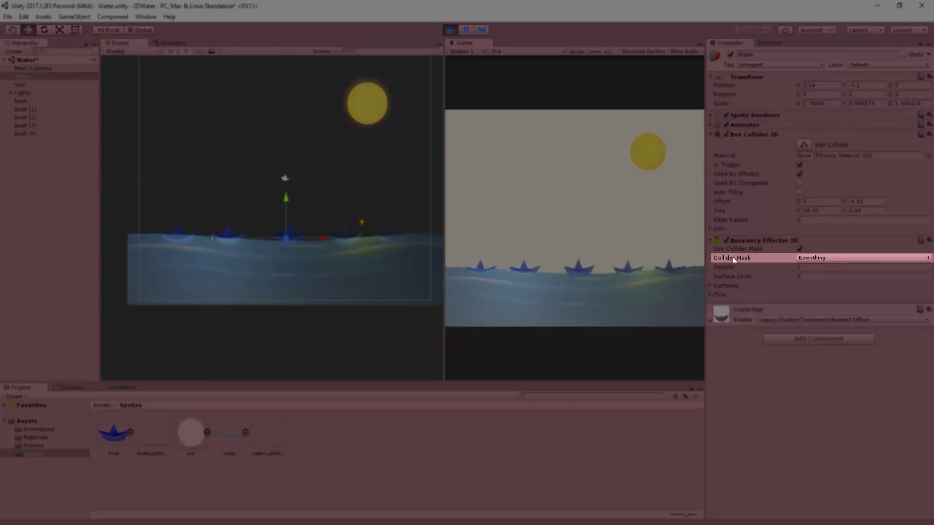
# - Uncheck the Default layer in the Buoyancy Effector 2D's Collider Mask
pyautogui.click(822, 258)
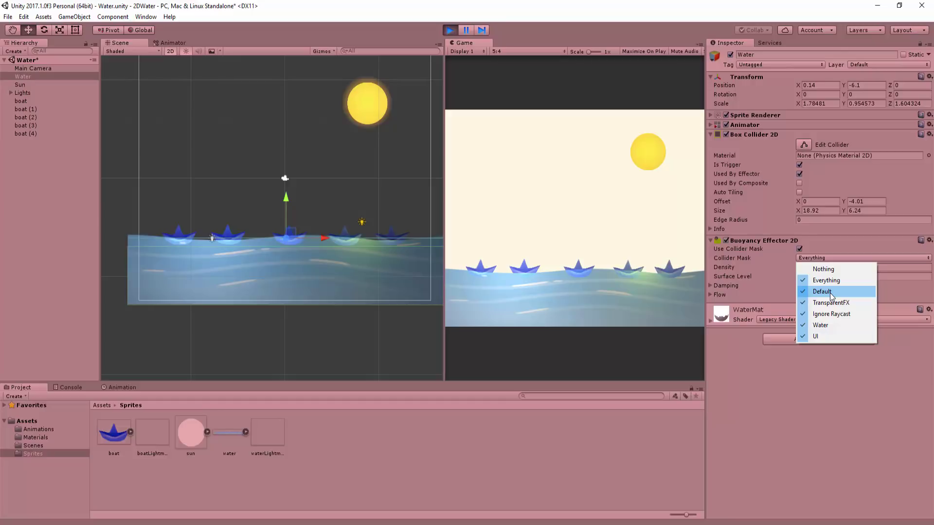
pyautogui.click(830, 292)
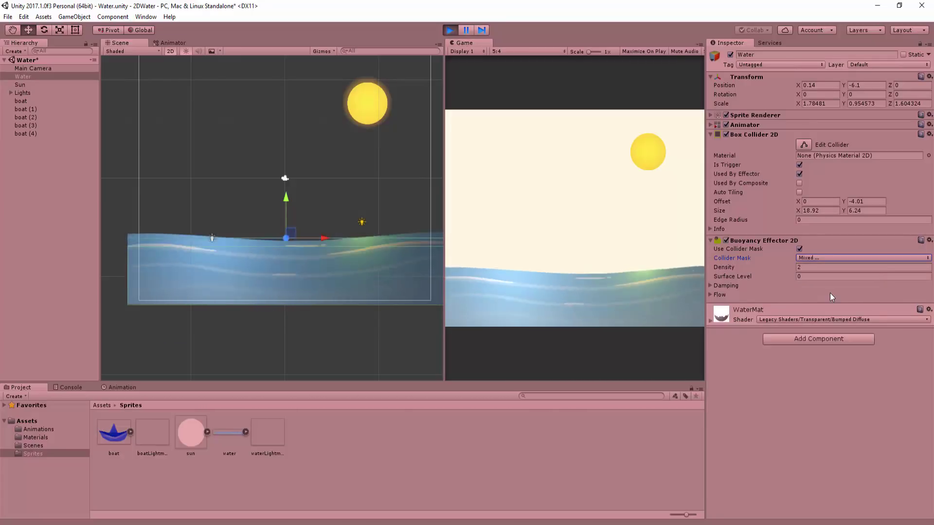
# - Restart Play mode and set the buoyancy Density to 3, then 10
pyautogui.click(451, 32)
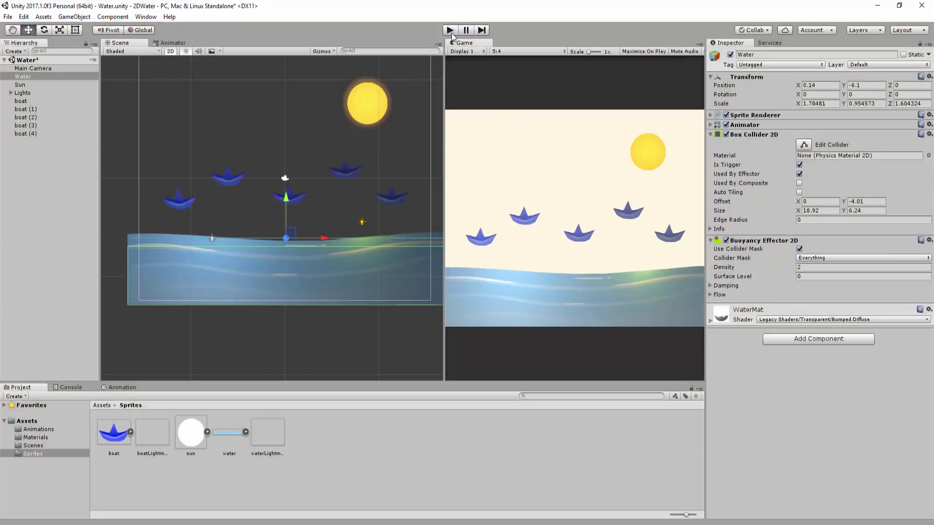
pyautogui.click(451, 30)
pyautogui.click(808, 268)
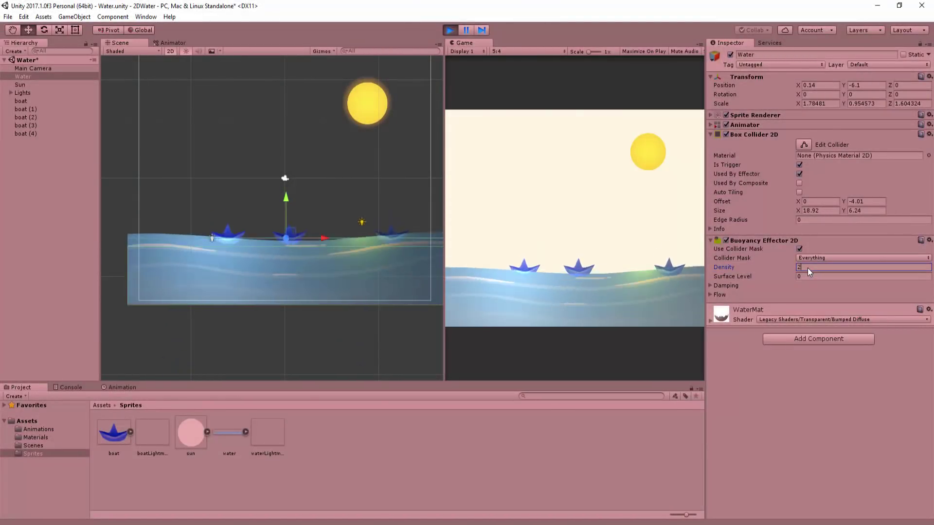
pyautogui.press('BackSpace')
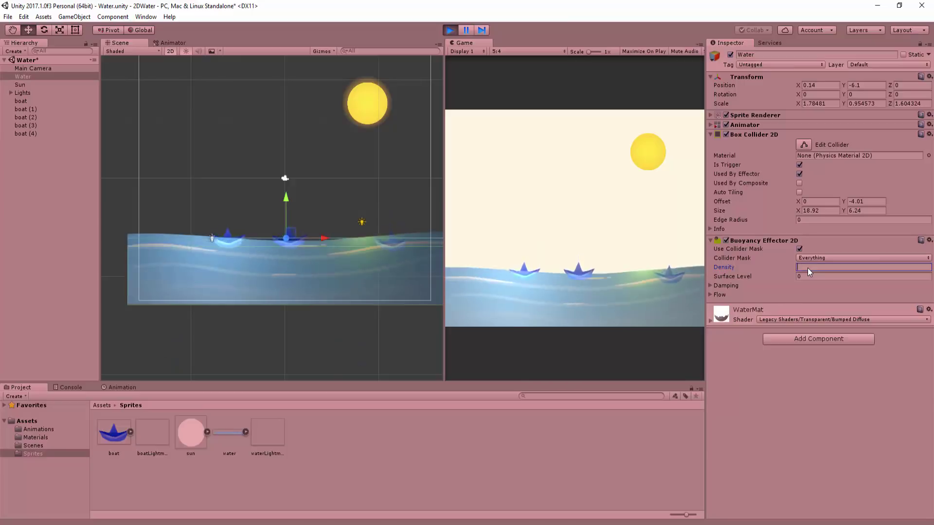
pyautogui.write('3')
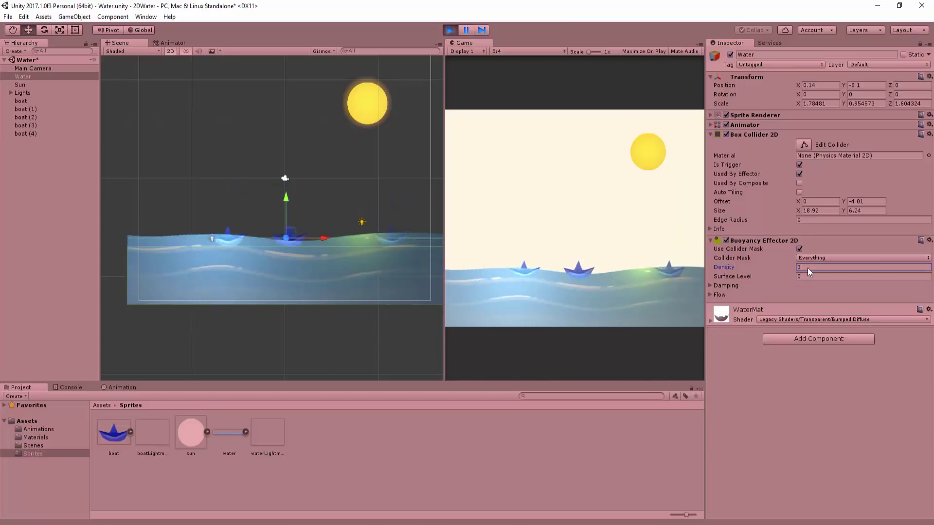
pyautogui.press('BackSpace')
pyautogui.write('10')
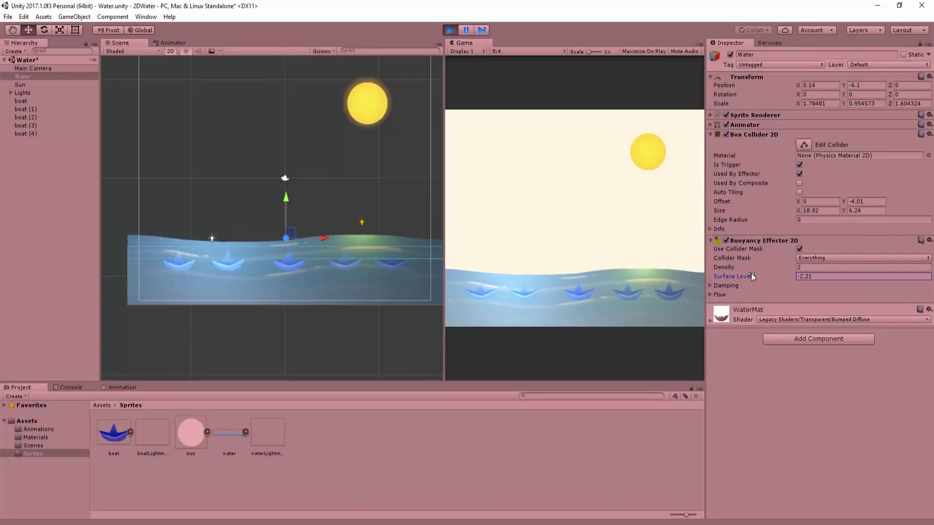
# - Drag the Surface Level value down to -5.49
pyautogui.moveTo(751, 272)
pyautogui.mouseDown()
pyautogui.moveTo(774, 278)
pyautogui.moveTo(767, 298)
pyautogui.moveTo(700, 290)
pyautogui.moveTo(816, 295)
pyautogui.moveTo(775, 302)
pyautogui.moveTo(711, 279)
pyautogui.moveTo(737, 271)
pyautogui.mouseUp()
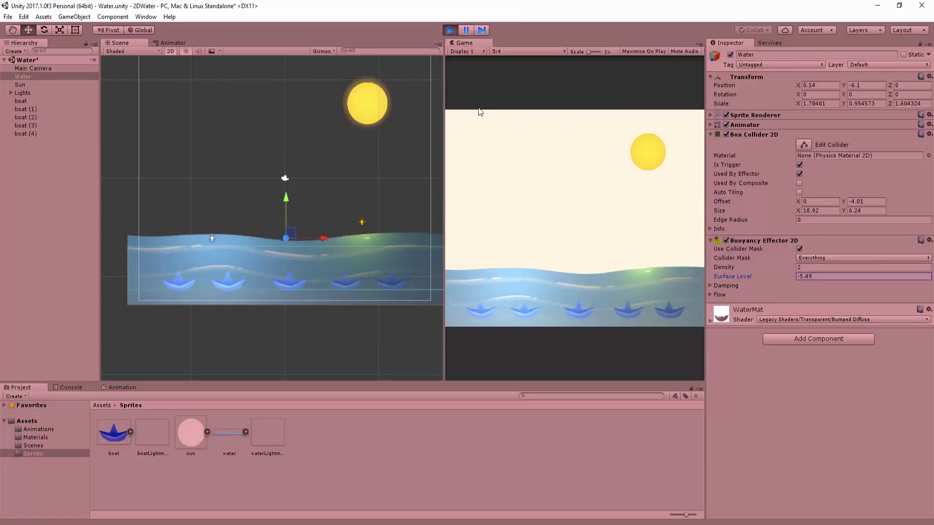
# - Restart Play mode, expand Flow, and try Flow Magnitude values 2, 5, then -10
pyautogui.click(450, 30)
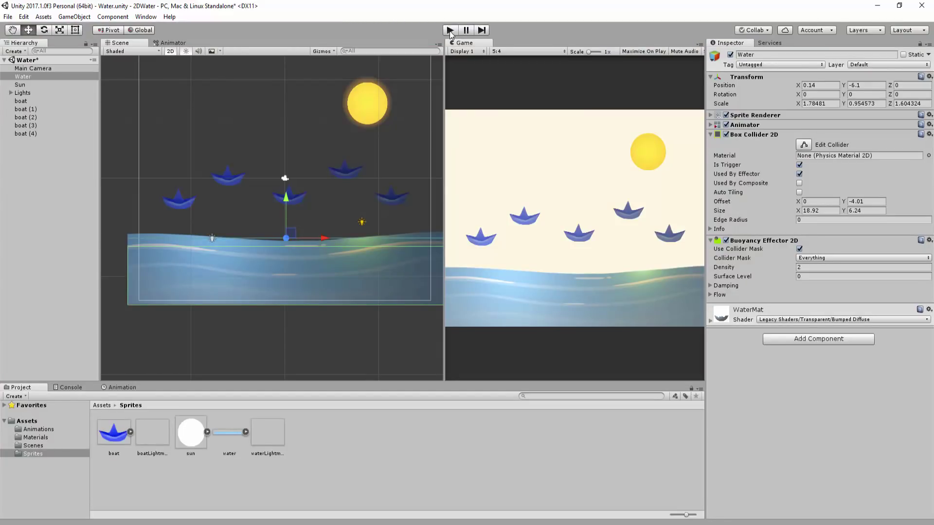
pyautogui.click(450, 31)
pyautogui.click(719, 295)
pyautogui.click(807, 314)
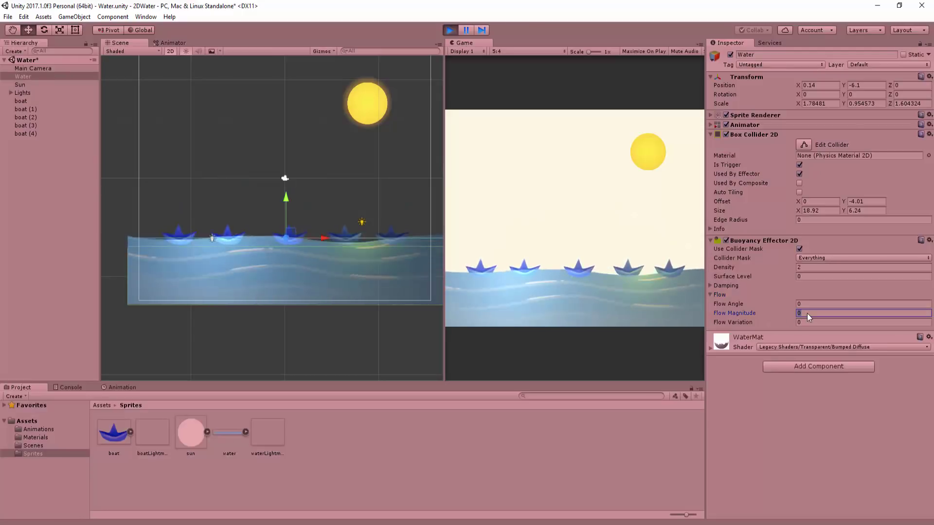
pyautogui.write('2')
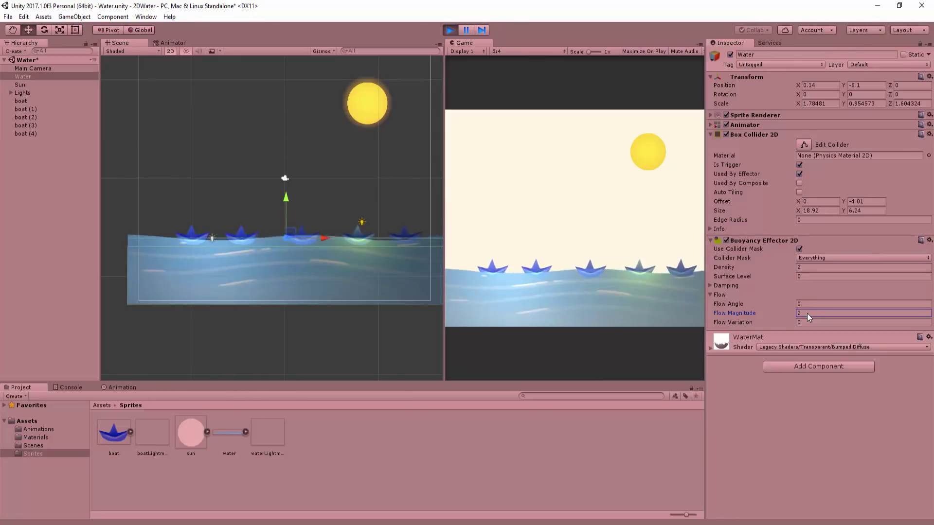
pyautogui.press('BackSpace')
pyautogui.write('5')
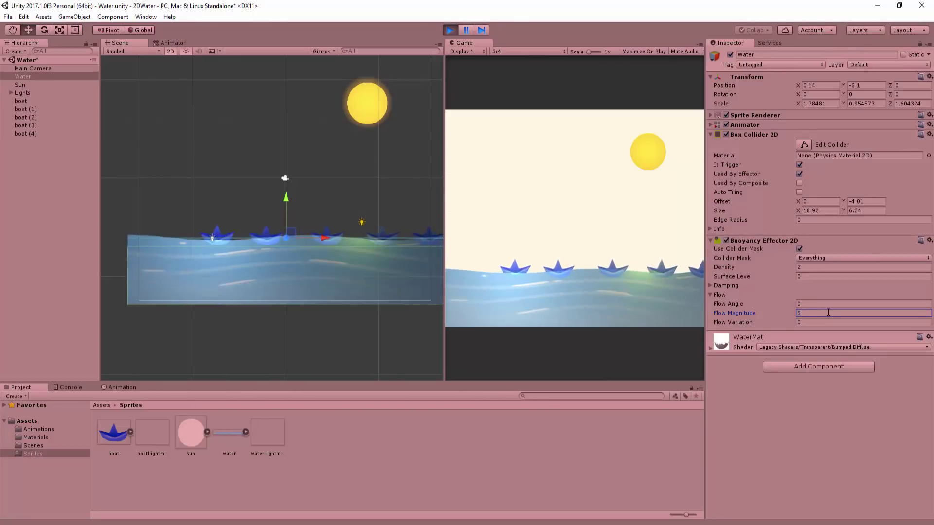
pyautogui.press('BackSpace')
pyautogui.write('-10')
# - Set Flow Variation to 5 and Flow Magnitude to 5, then -5
pyautogui.click(807, 322)
pyautogui.write('5')
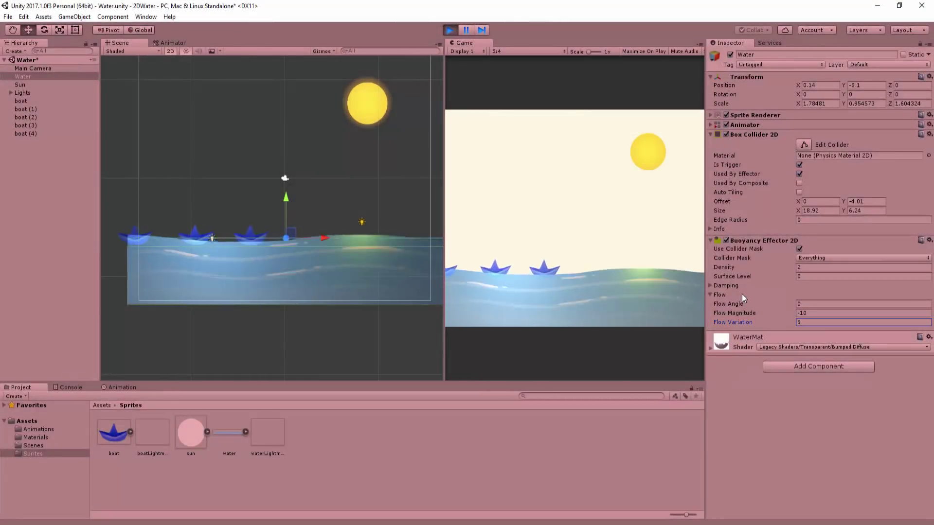
pyautogui.click(807, 313)
pyautogui.write('5')
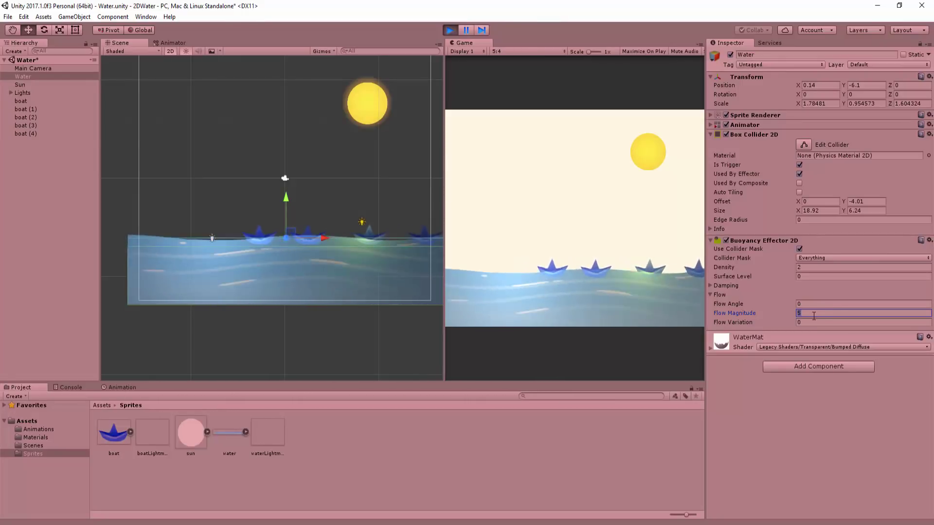
pyautogui.press('BackSpace')
pyautogui.write('-5')
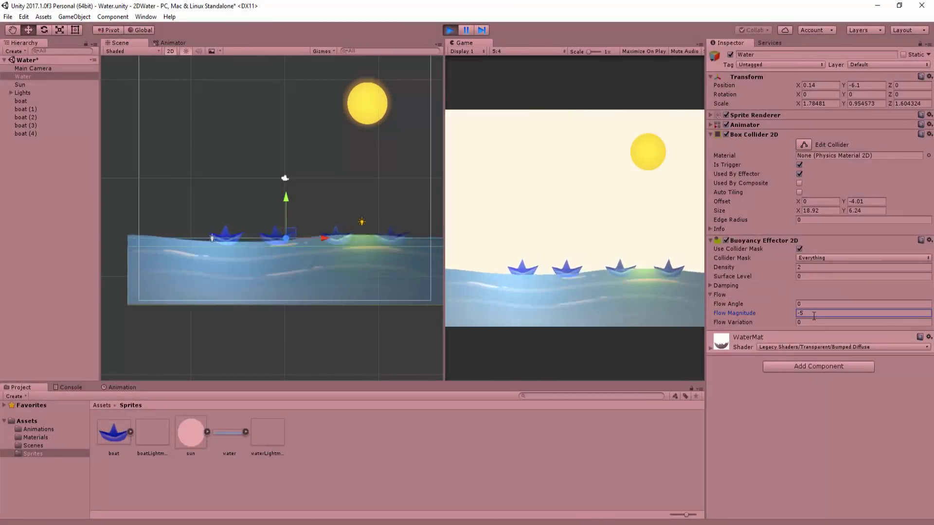
pyautogui.doubleClick(814, 316)
# - Set Flow Magnitude to -10 and Damping's Linear Drag to 100
pyautogui.write('-10')
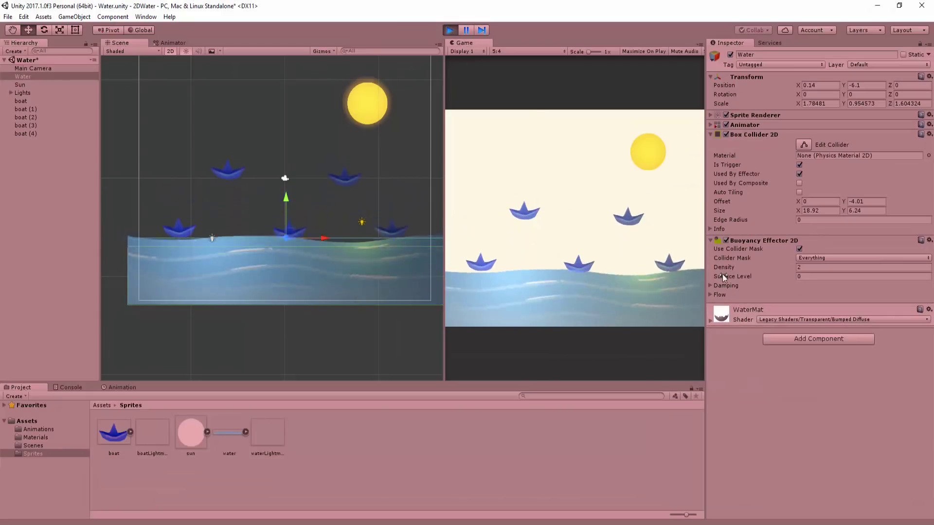
pyautogui.click(728, 286)
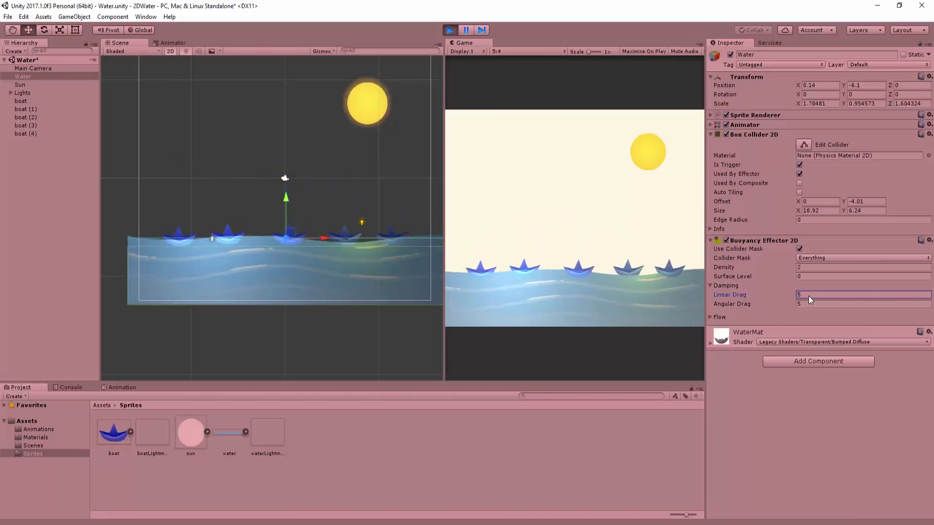
pyautogui.write('10')
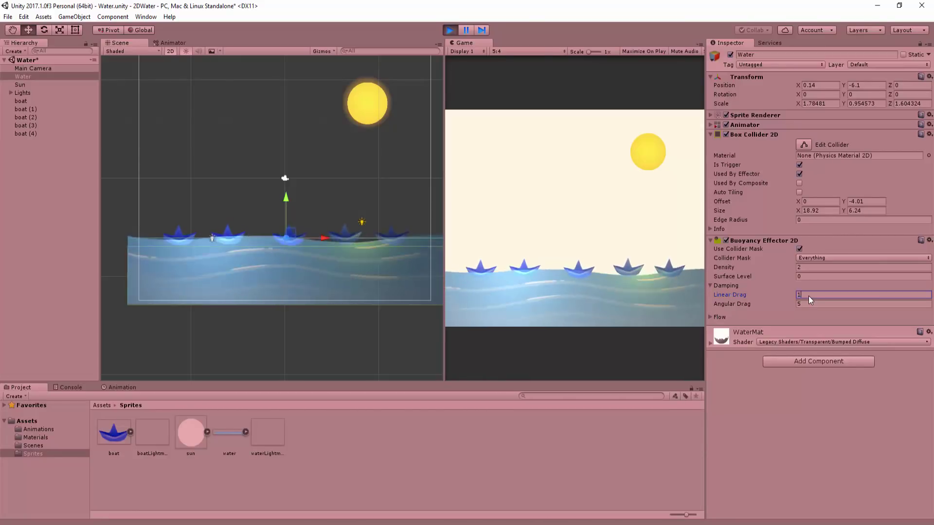
pyautogui.write('0')
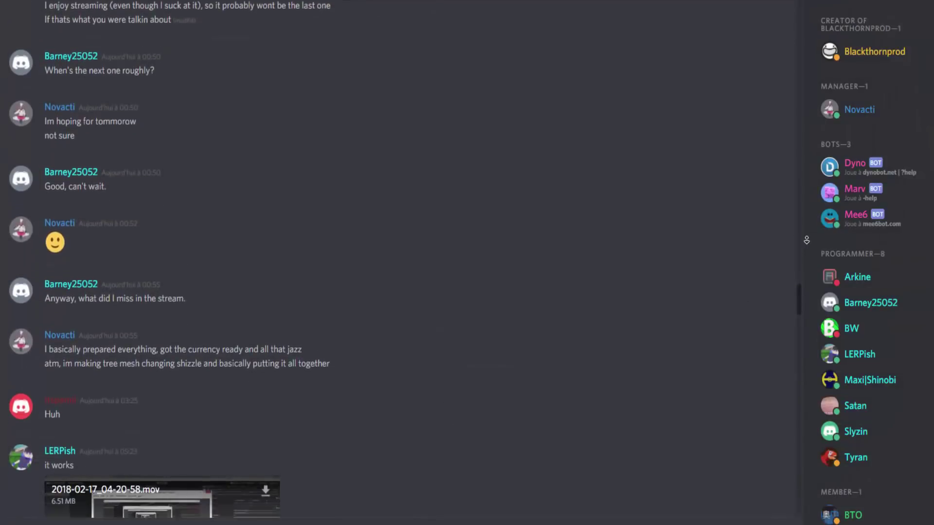
pyautogui.scroll(-8, 807, 240)
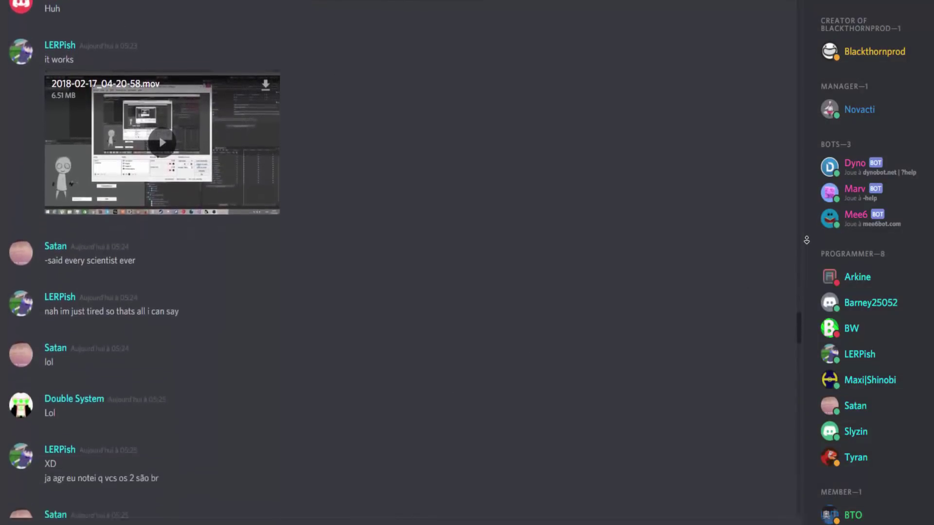
pyautogui.scroll(-4, 806, 240)
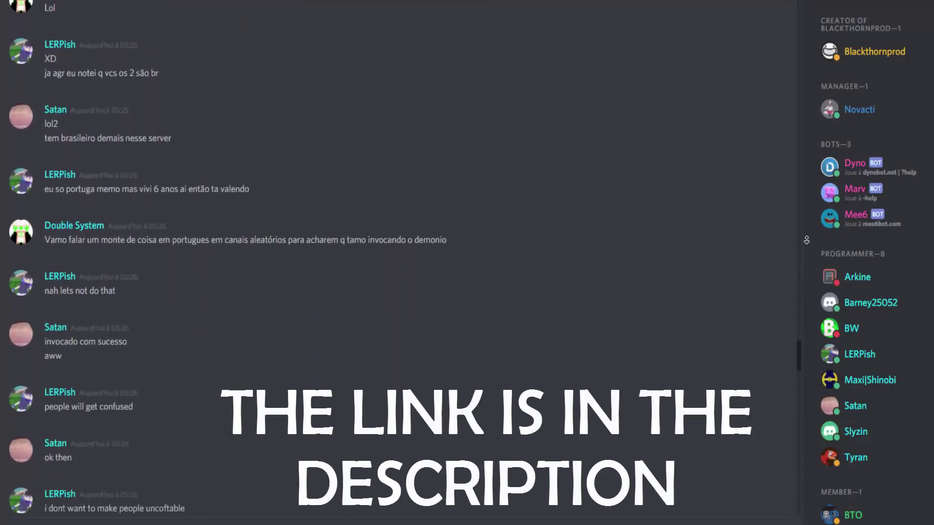